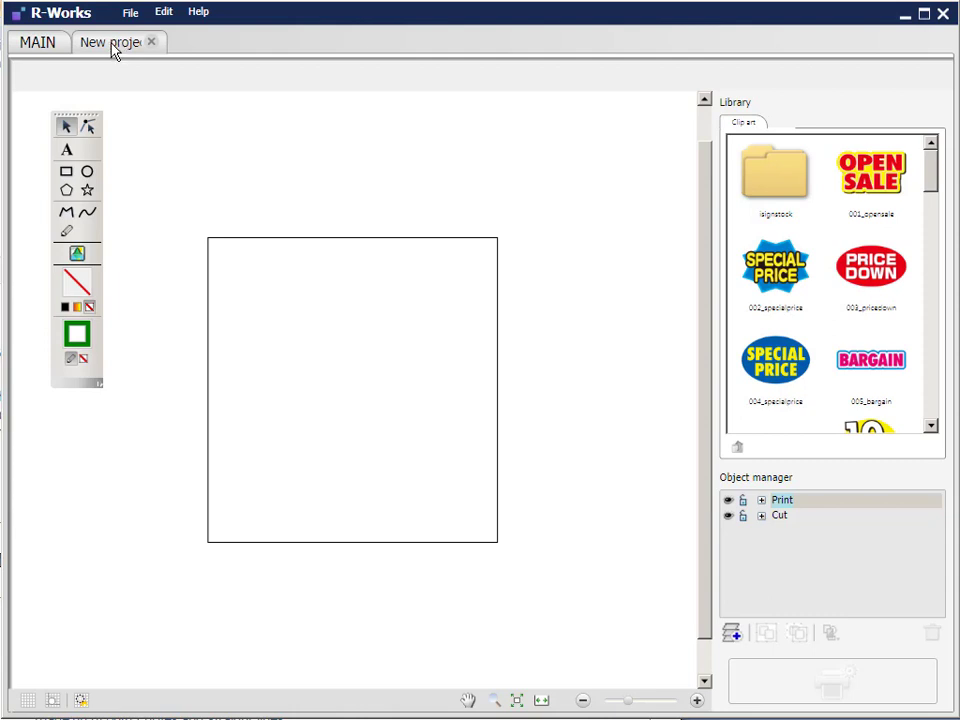
- Open New project from the project browser and shift the drawing tools panel slightly
left_click(40, 44)
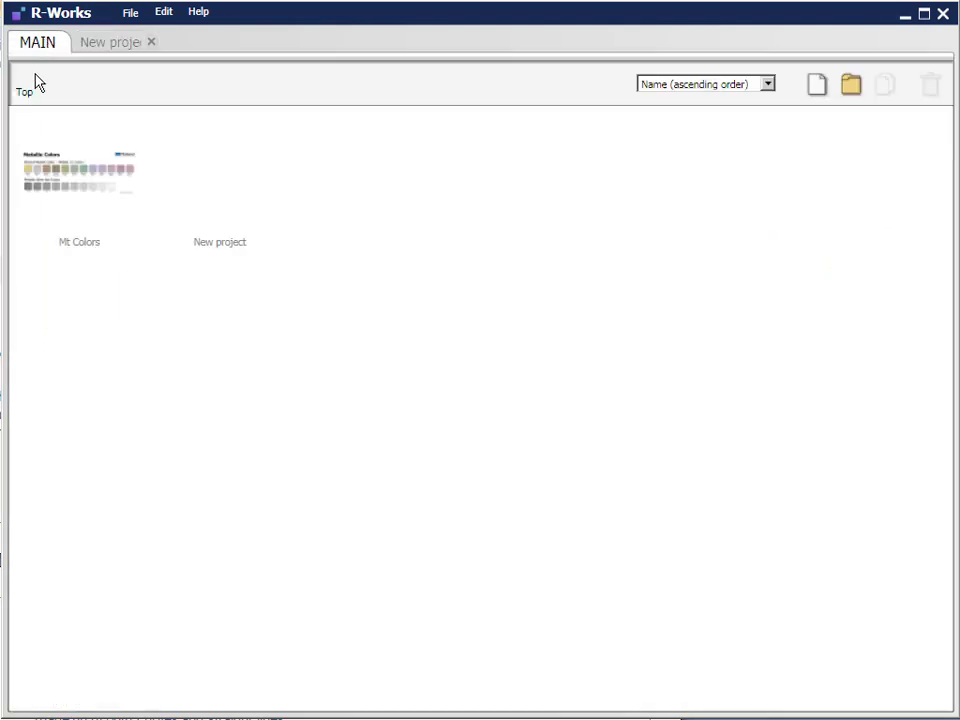
double_click(221, 217)
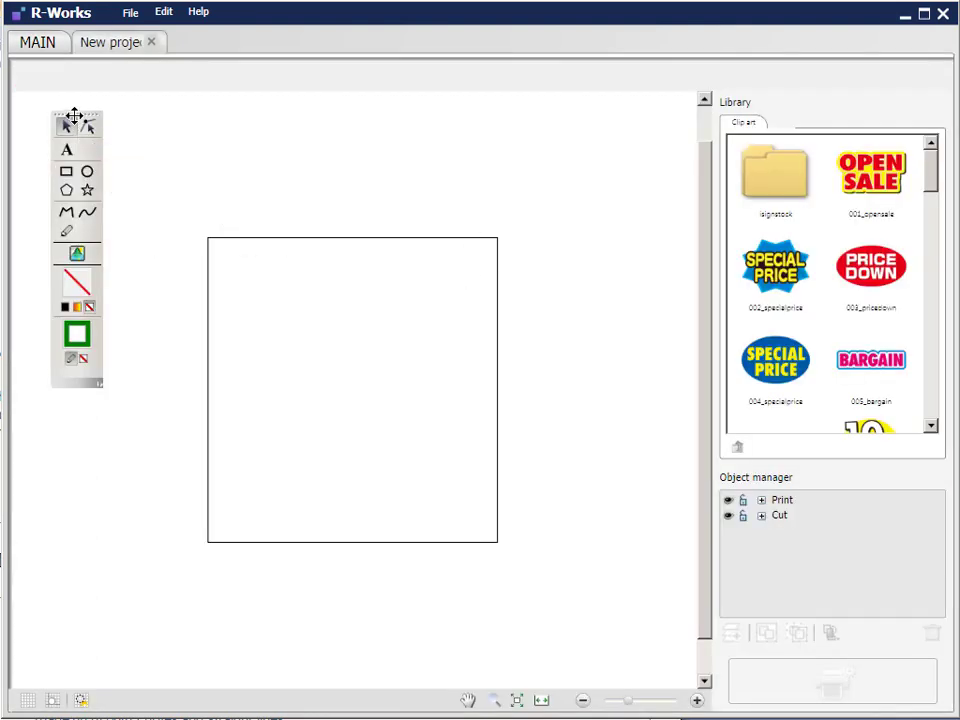
mouse_move(73, 122)
left_mouse_down()
mouse_move(141, 326)
mouse_move(63, 129)
left_mouse_up()
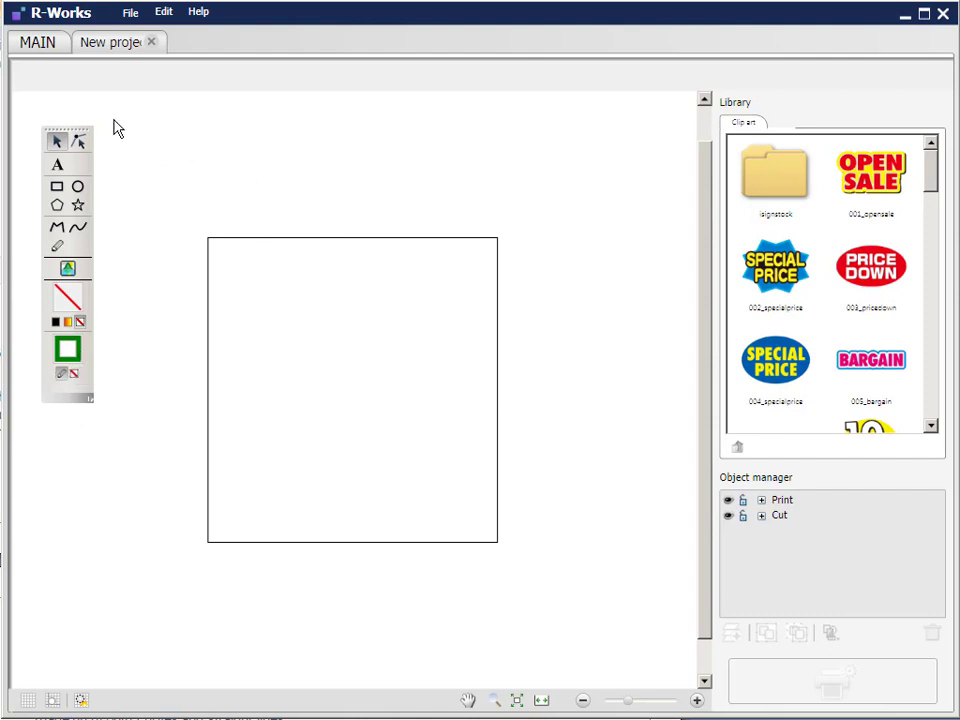
- Set the design area to 100 × 100 mm through File > Design area
left_click(130, 14)
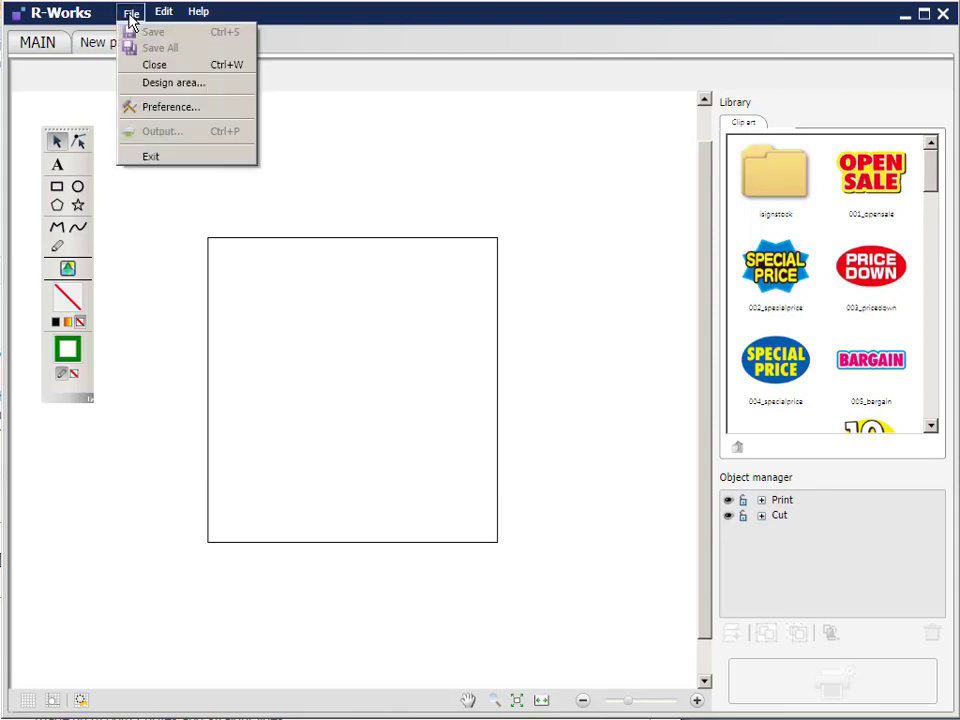
left_click(170, 88)
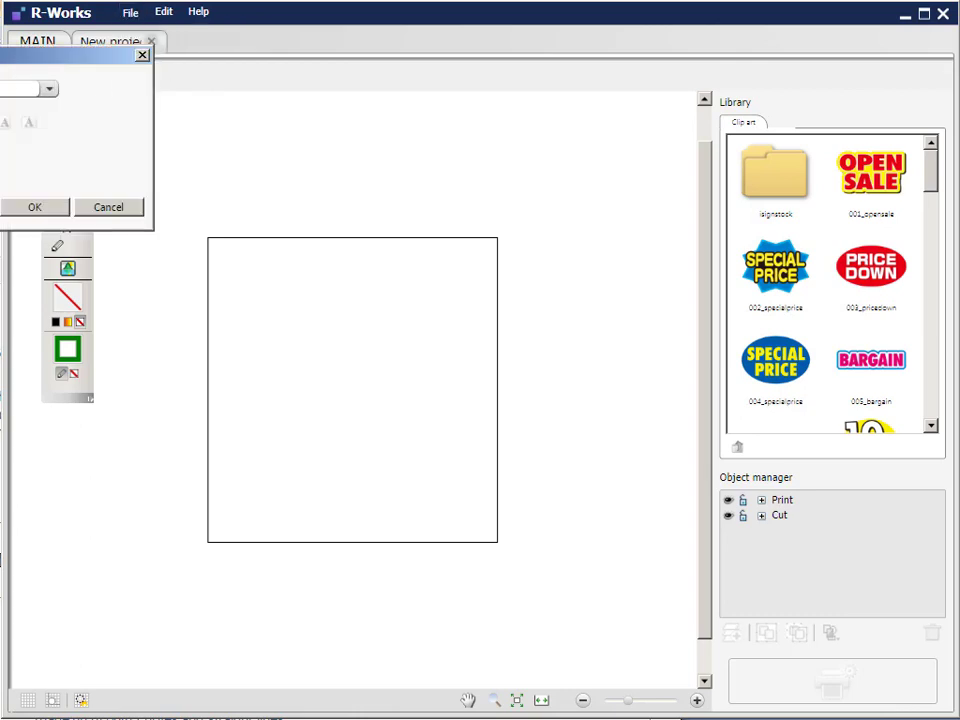
left_click_drag(1, 63, 304, 114)
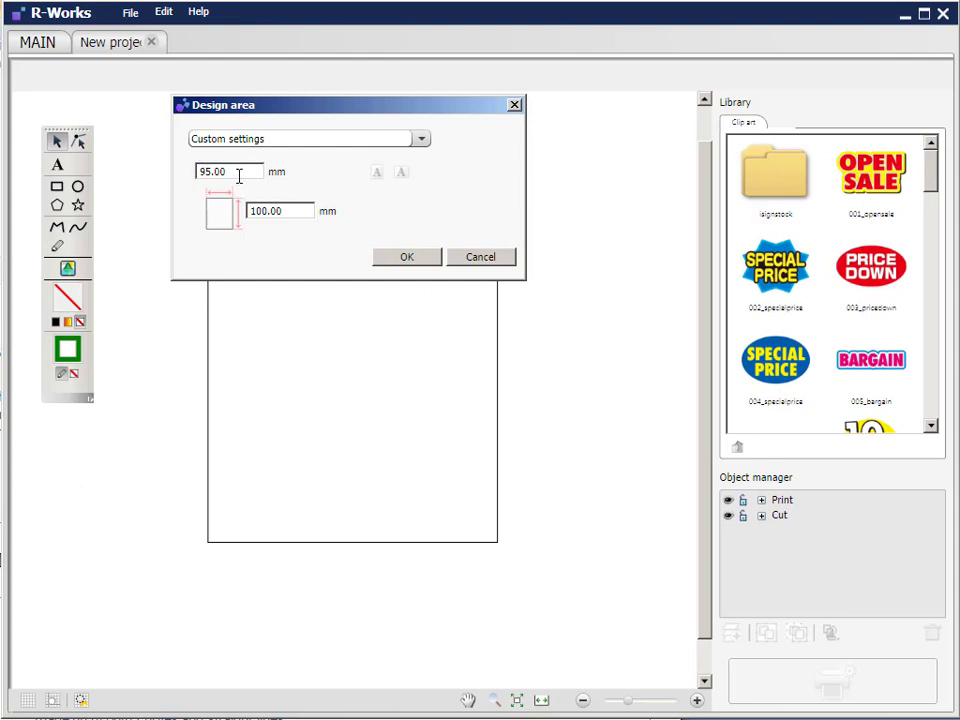
double_click(194, 171)
type("1")
left_click(406, 258)
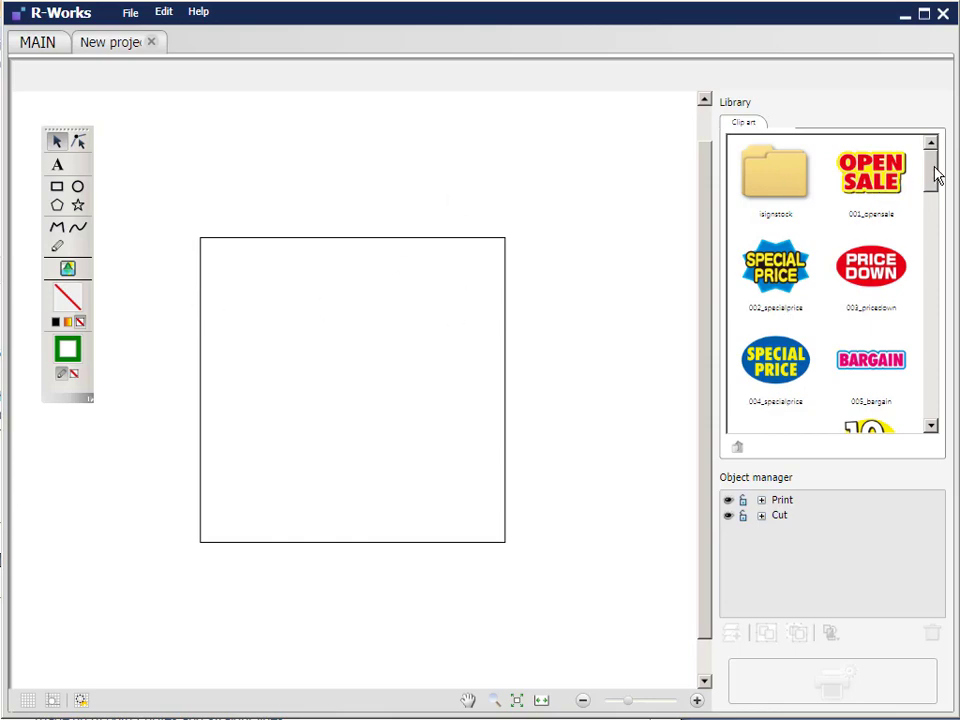
- Expand the Print and Cut layers in the Object manager to show each Layer1
left_click_drag(935, 177, 936, 150)
left_click(761, 500)
left_click(761, 531)
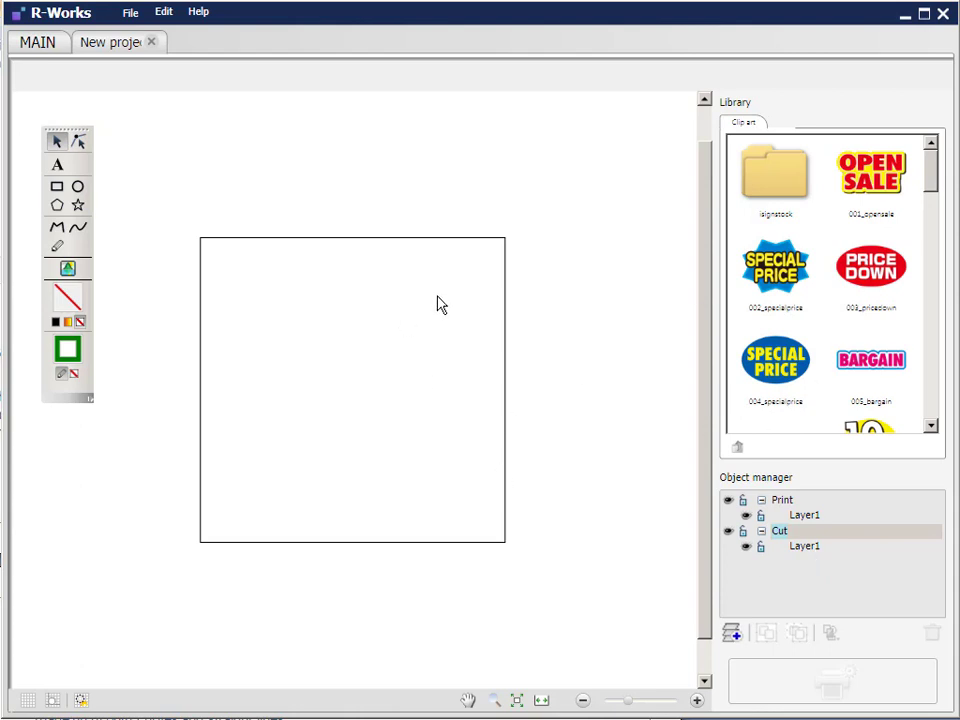
- Import ladies yoga.png onto the canvas
left_click(68, 270)
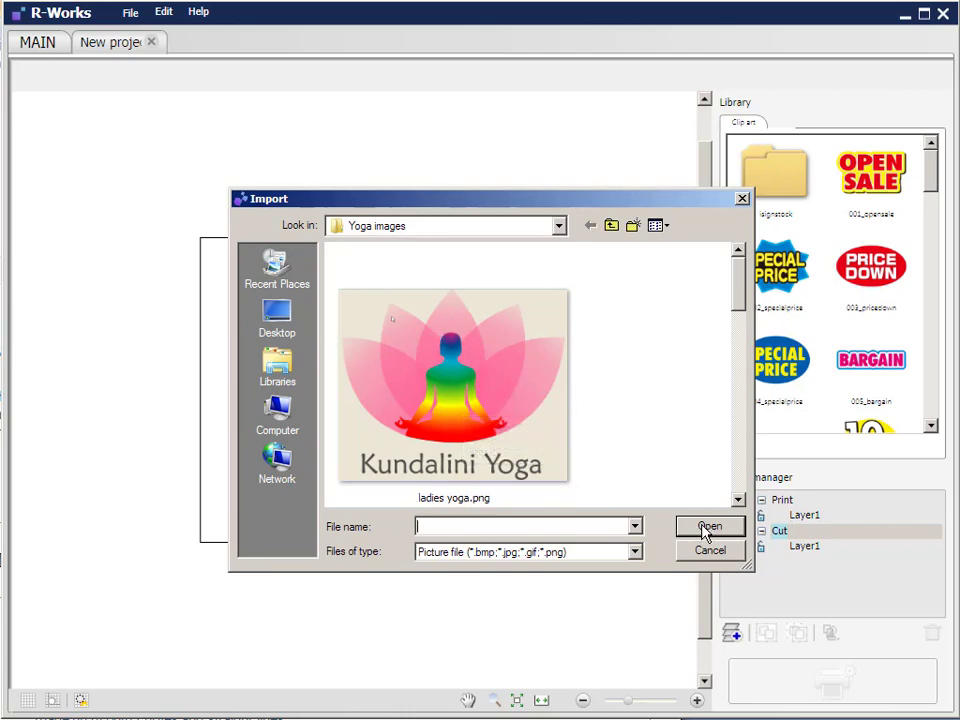
left_click(437, 377)
left_click(706, 528)
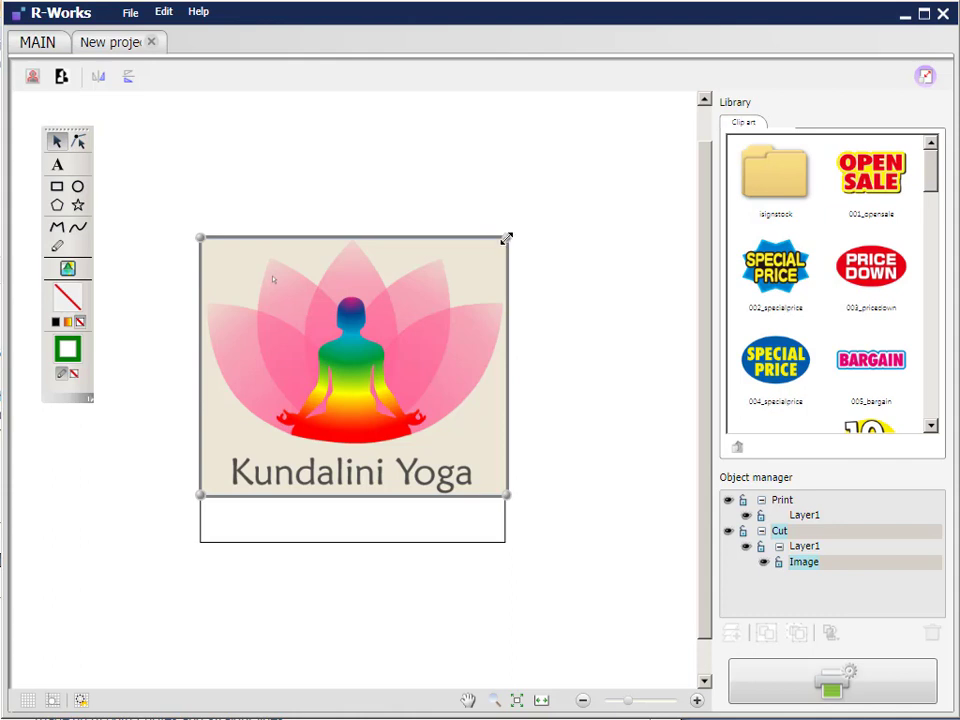
- Scale the yoga image down and centre it within the square design area
mouse_move(506, 238)
left_mouse_down()
mouse_move(392, 242)
mouse_move(542, 242)
mouse_move(579, 311)
mouse_move(570, 420)
mouse_move(569, 182)
mouse_move(514, 204)
mouse_move(525, 223)
mouse_move(501, 225)
mouse_move(506, 232)
left_mouse_up()
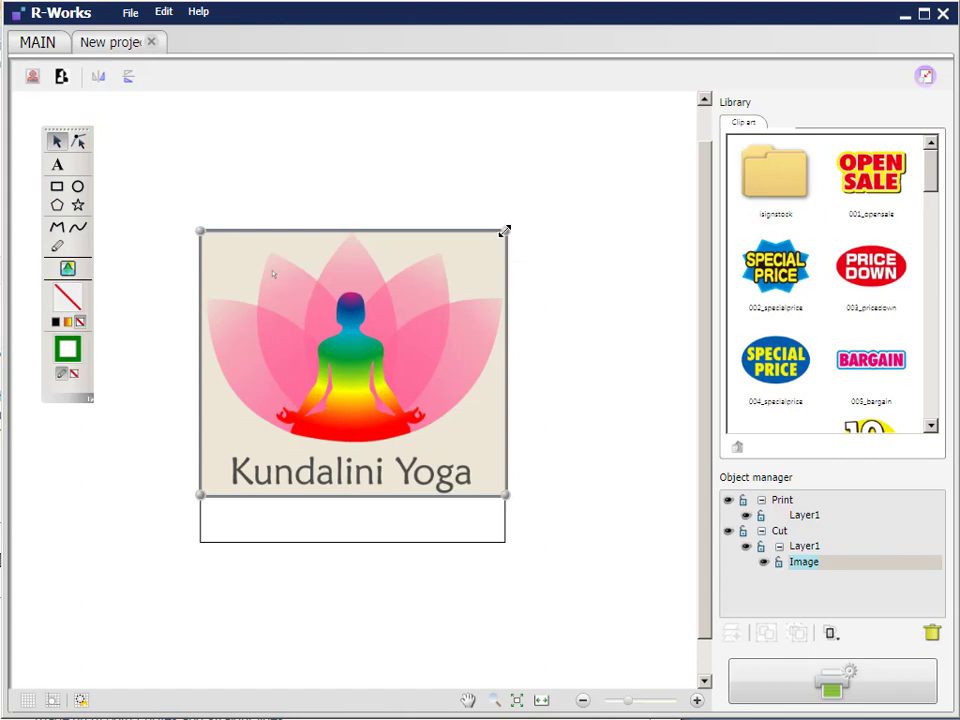
left_click_drag(505, 231, 476, 257)
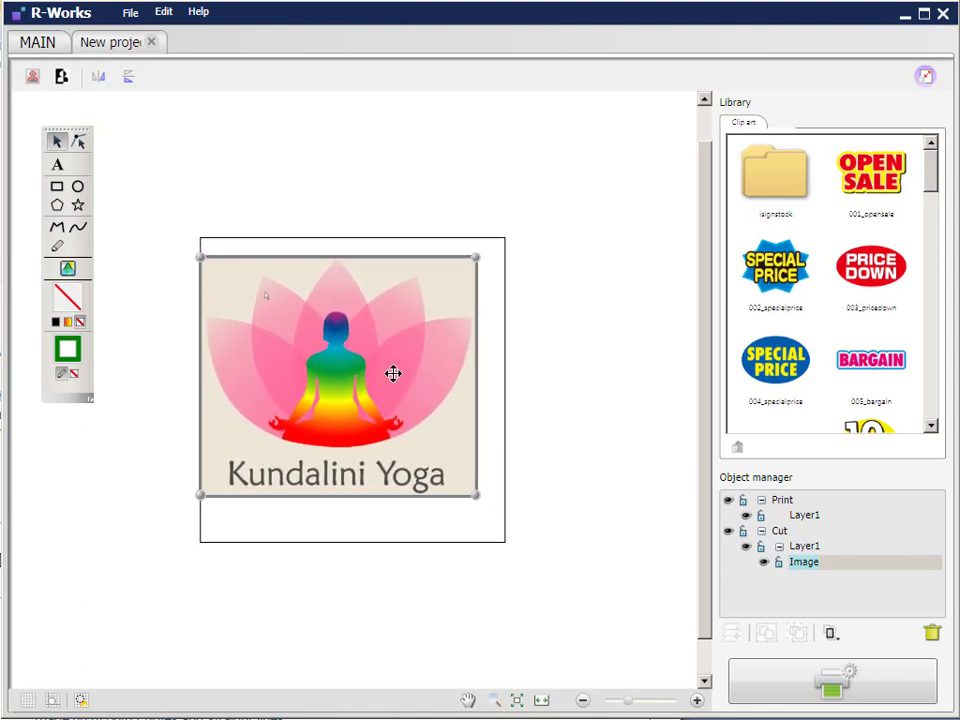
left_click_drag(340, 355, 357, 368)
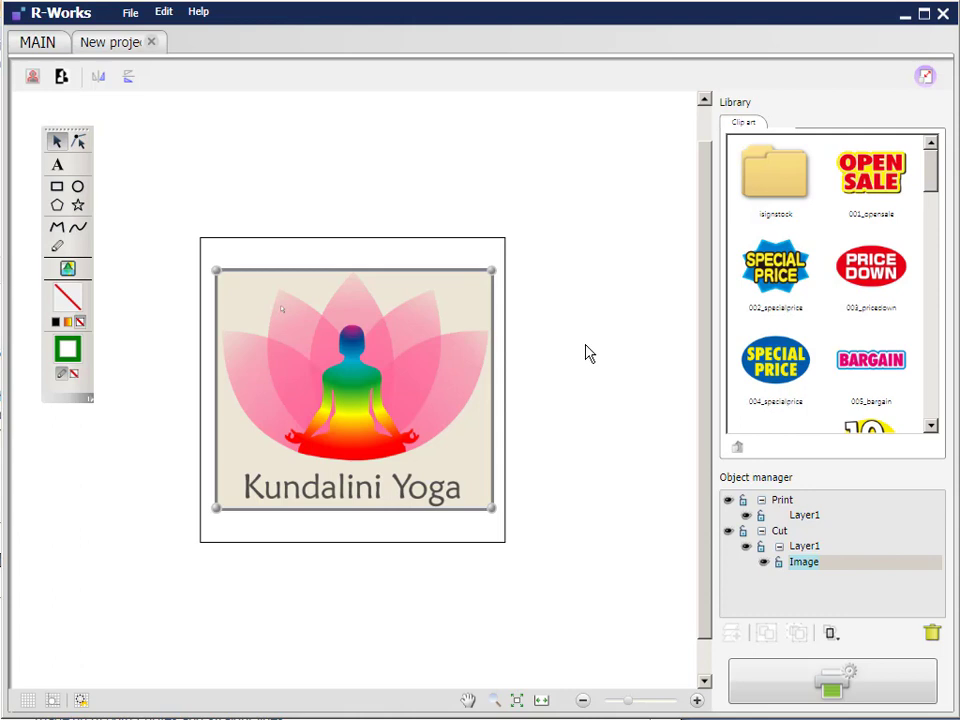
- Move the yoga image's entry from Cut's Layer1 into Print's Layer1
left_click(585, 380)
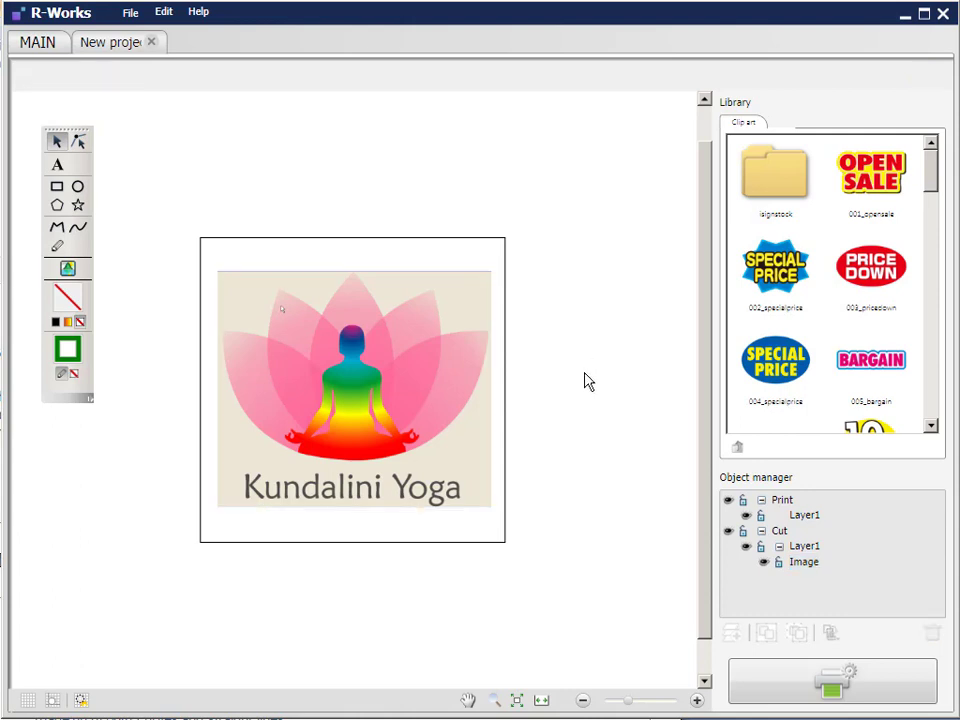
left_click(801, 563)
left_click_drag(801, 566, 806, 522)
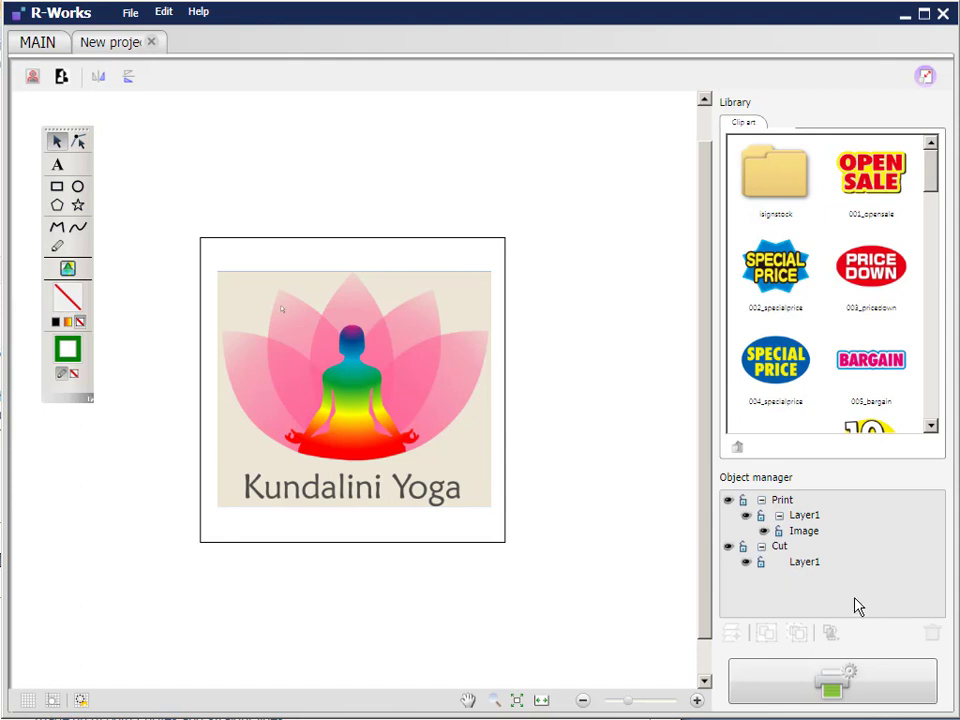
- Draw a rectangle on Cut's Layer1 tracing the yoga image's outline
left_click(800, 563)
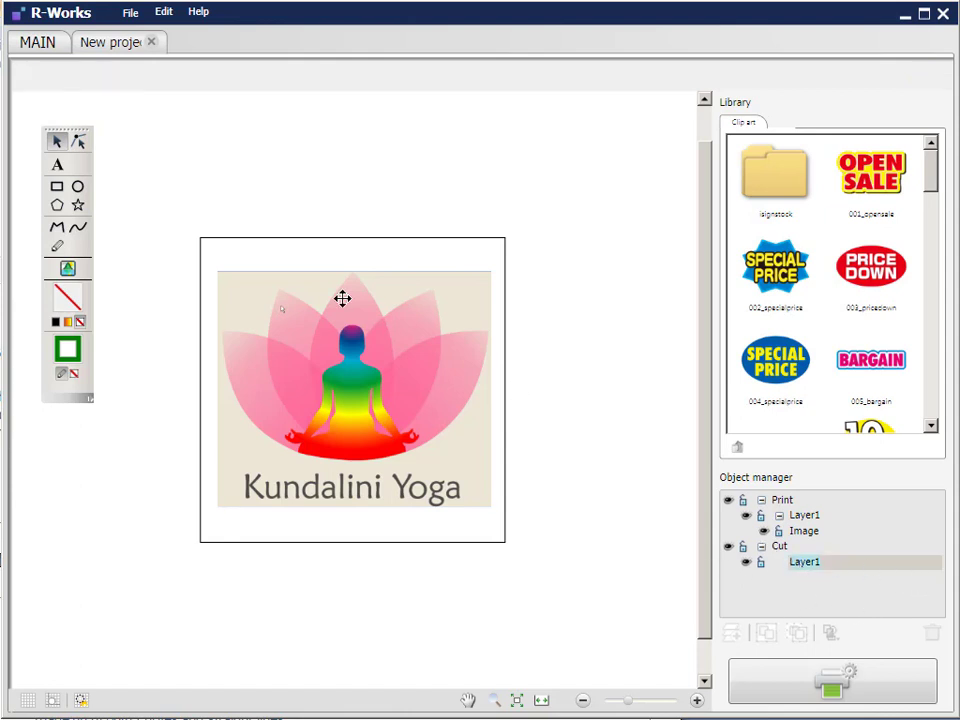
left_click(57, 186)
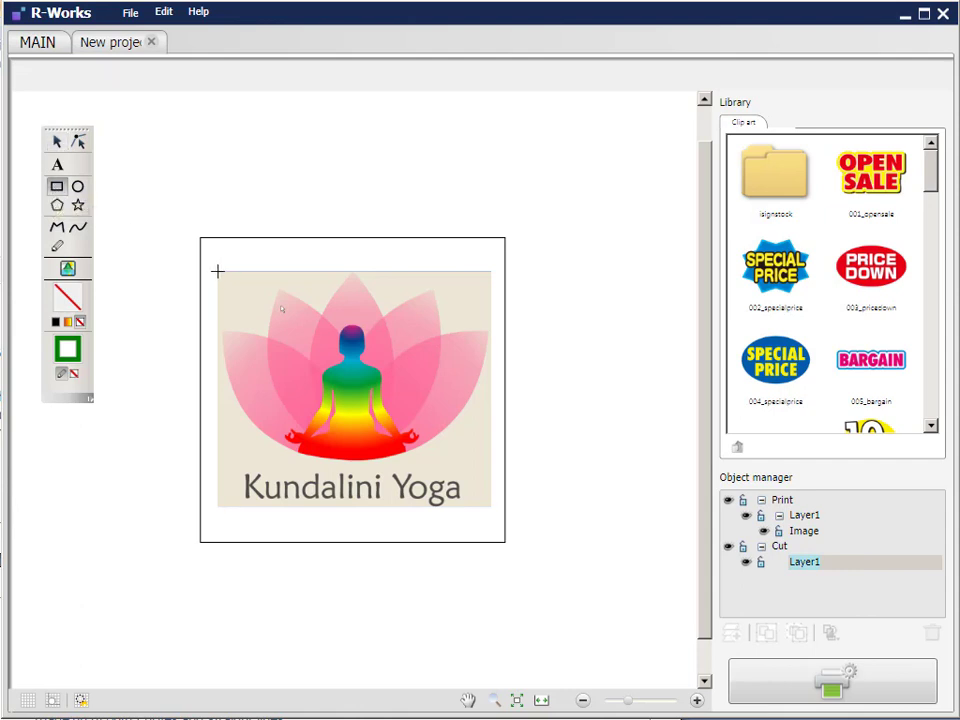
mouse_move(217, 271)
left_mouse_down()
mouse_move(437, 452)
mouse_move(474, 506)
mouse_move(491, 507)
left_mouse_up()
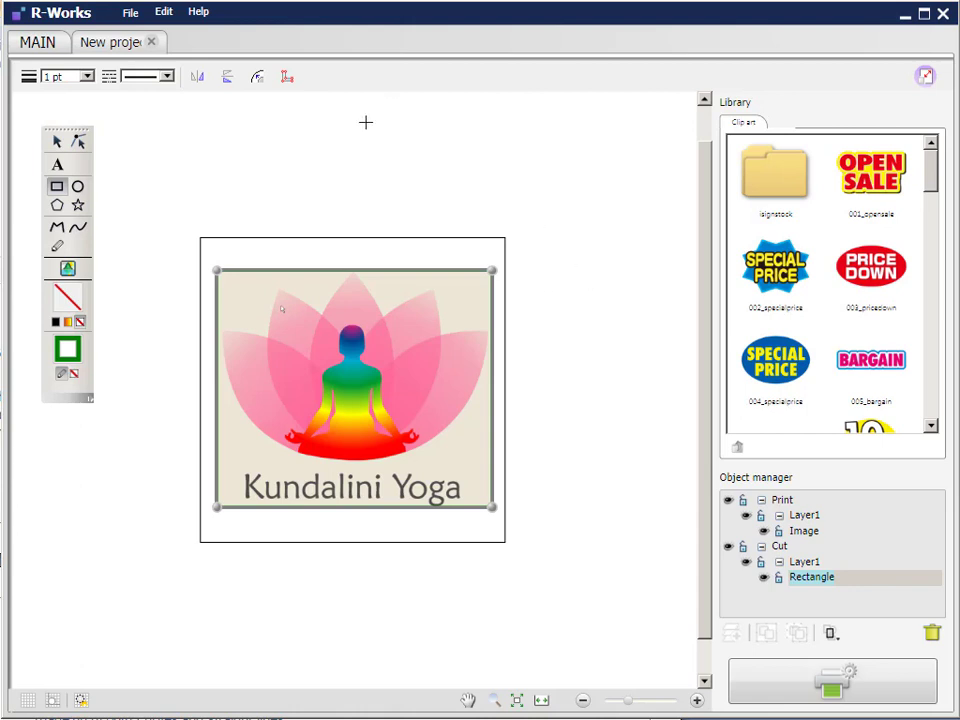
- Deselect the new rectangle and return to the selection tool
left_click(563, 343)
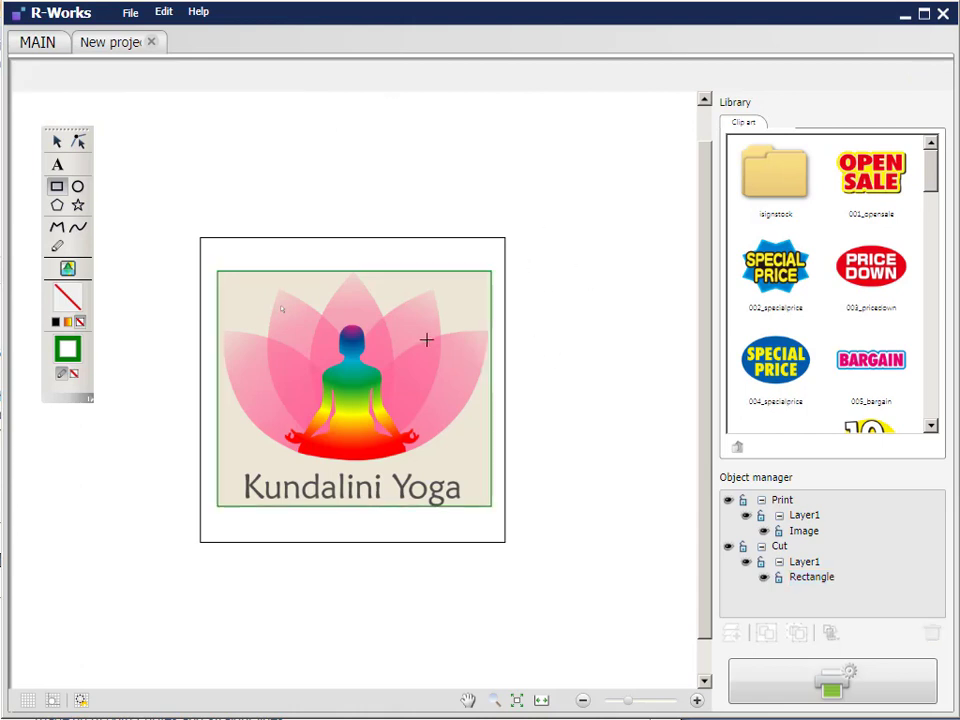
left_click(57, 141)
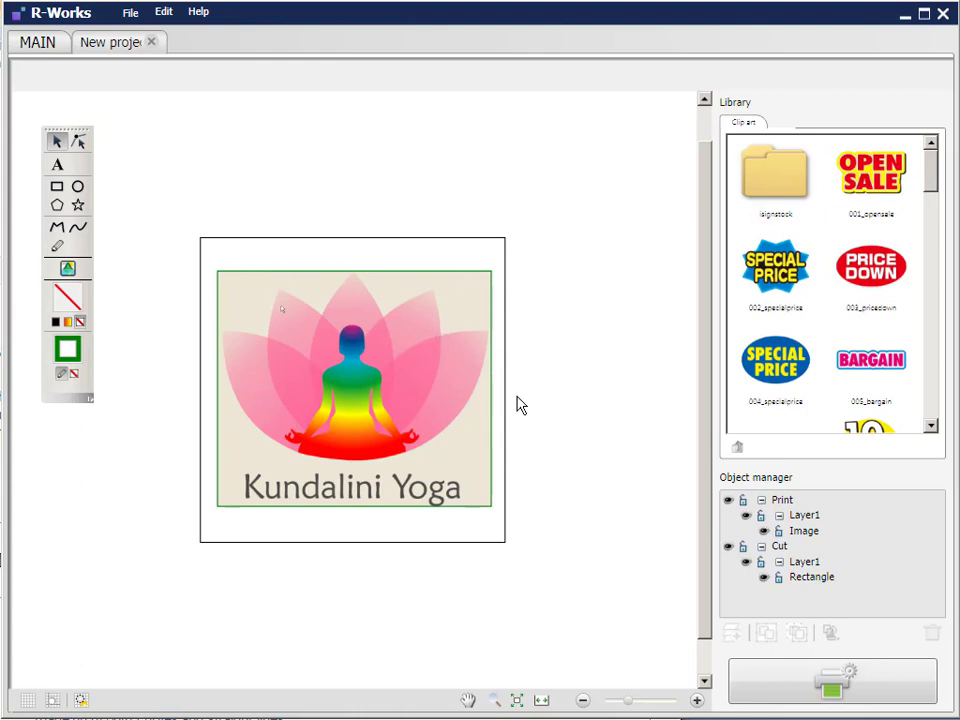
- Open the BN-20 output setup and zoom its preview in on the logo
left_click(842, 686)
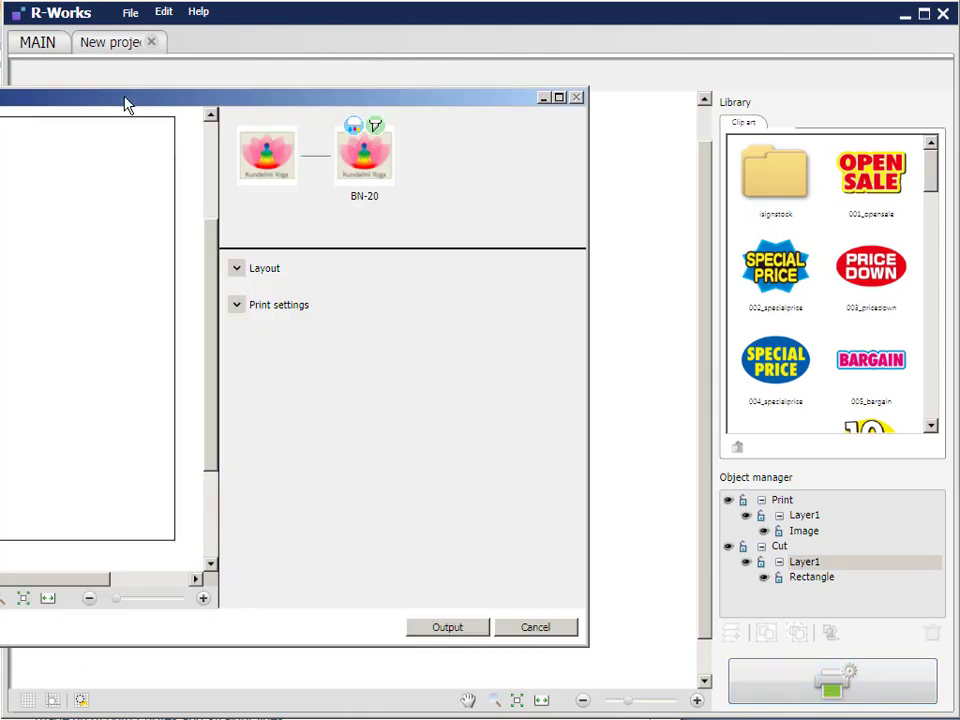
left_click_drag(127, 104, 322, 88)
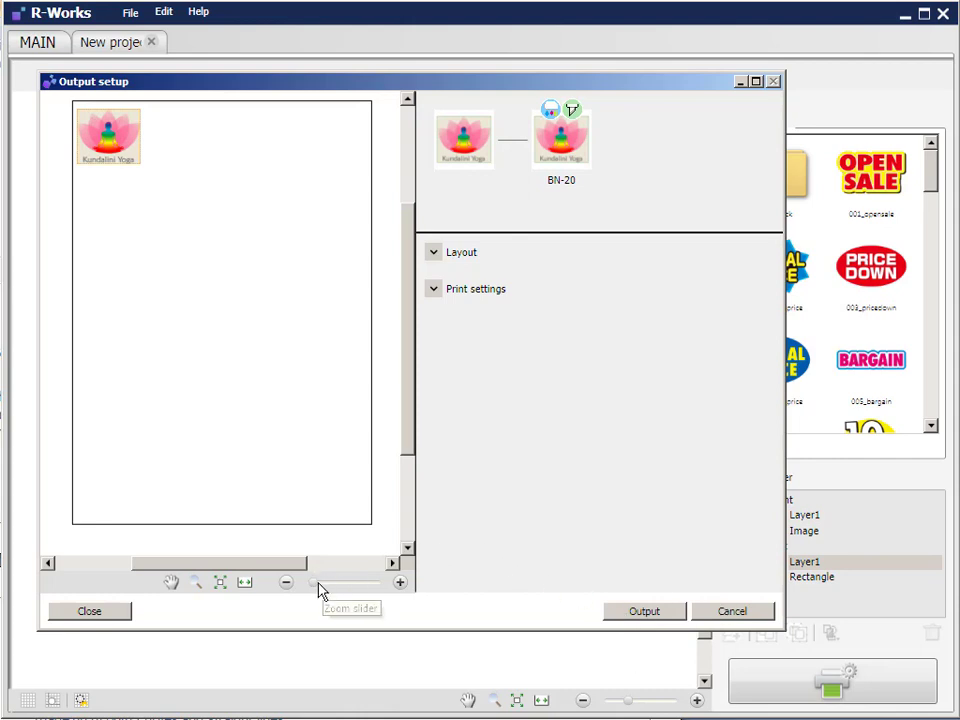
mouse_move(316, 588)
left_mouse_down()
mouse_move(338, 590)
mouse_move(311, 590)
left_mouse_up()
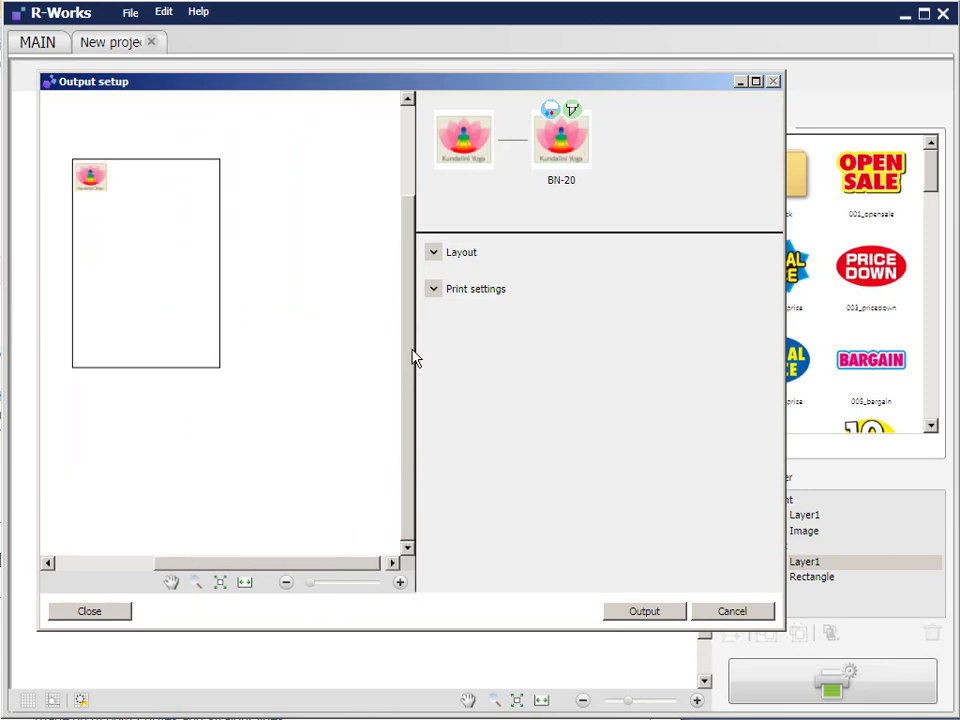
- Set the Layout output area width to 470.10 mm
left_click(434, 254)
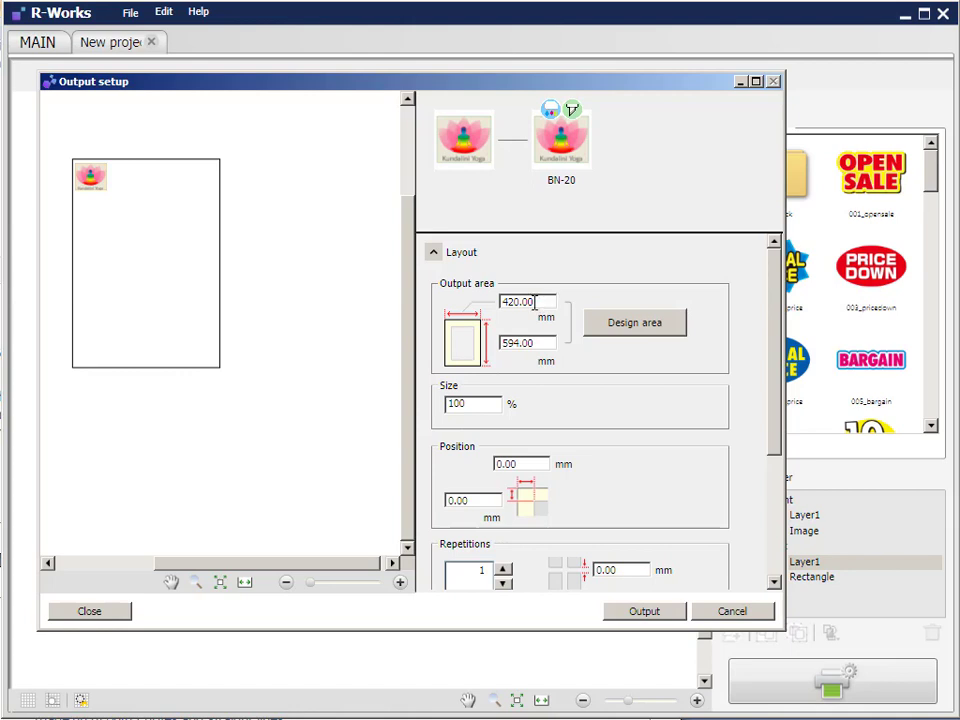
double_click(500, 302)
type("4")
type("70.10")
key("Tab")
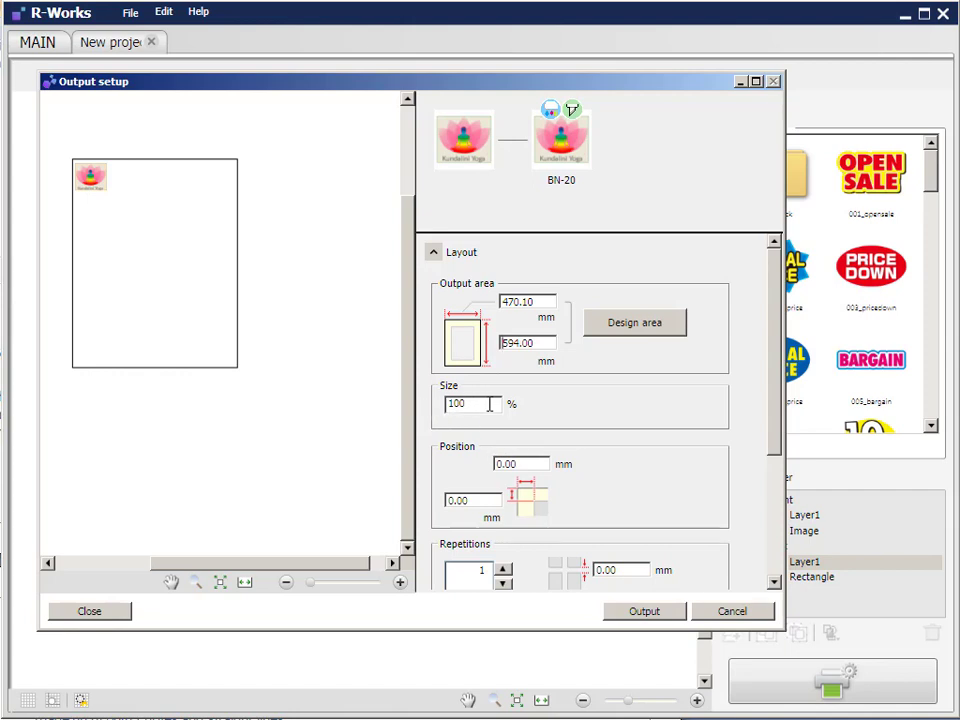
scroll(777, 408, "down", 1)
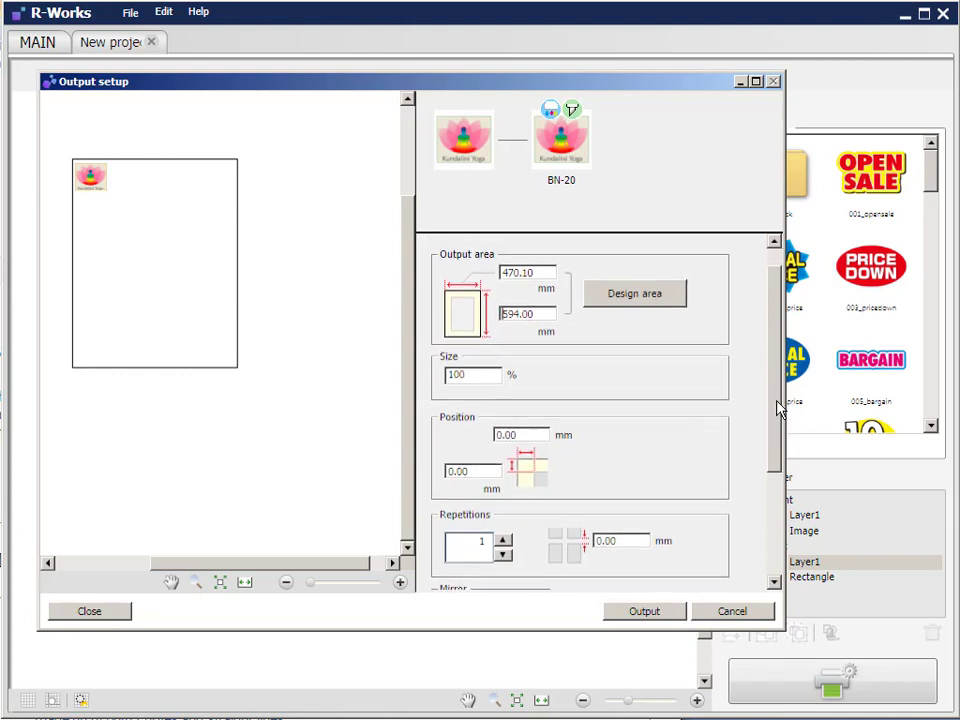
- Raise the logo repetitions to 8 copies
scroll(777, 408, "down", 2)
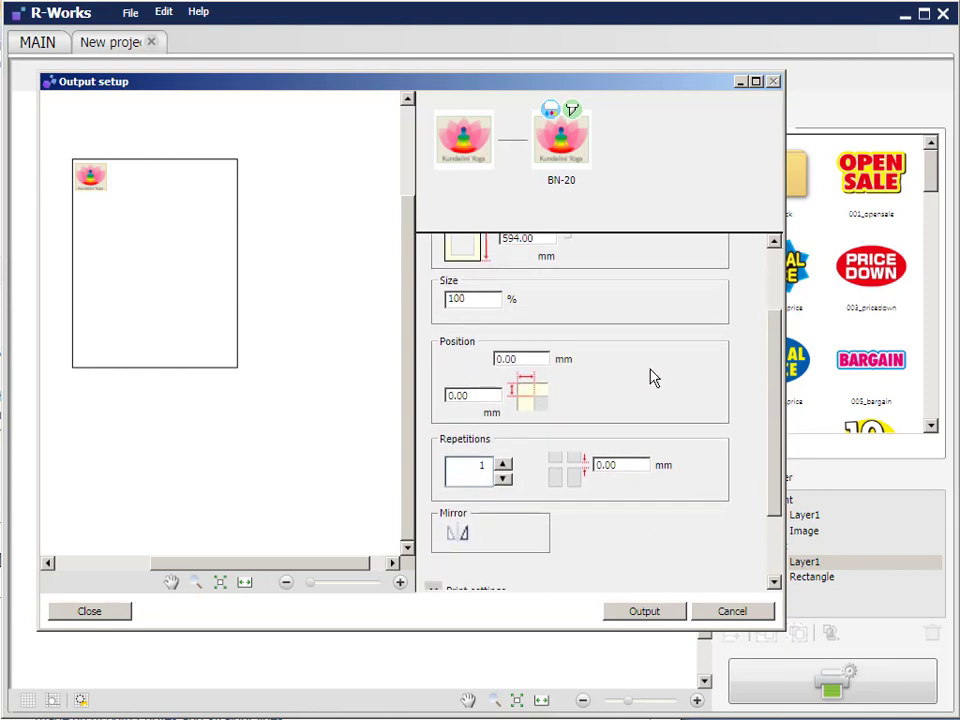
left_click(484, 460)
left_click(503, 466)
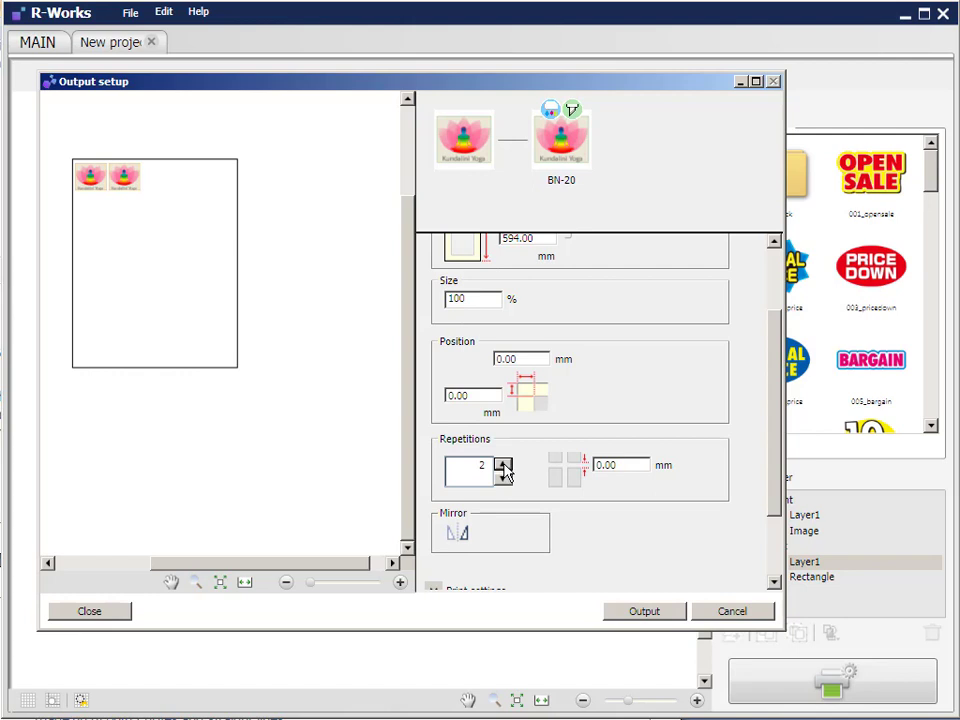
left_click(502, 466)
left_click(502, 466)
left_click(502, 466)
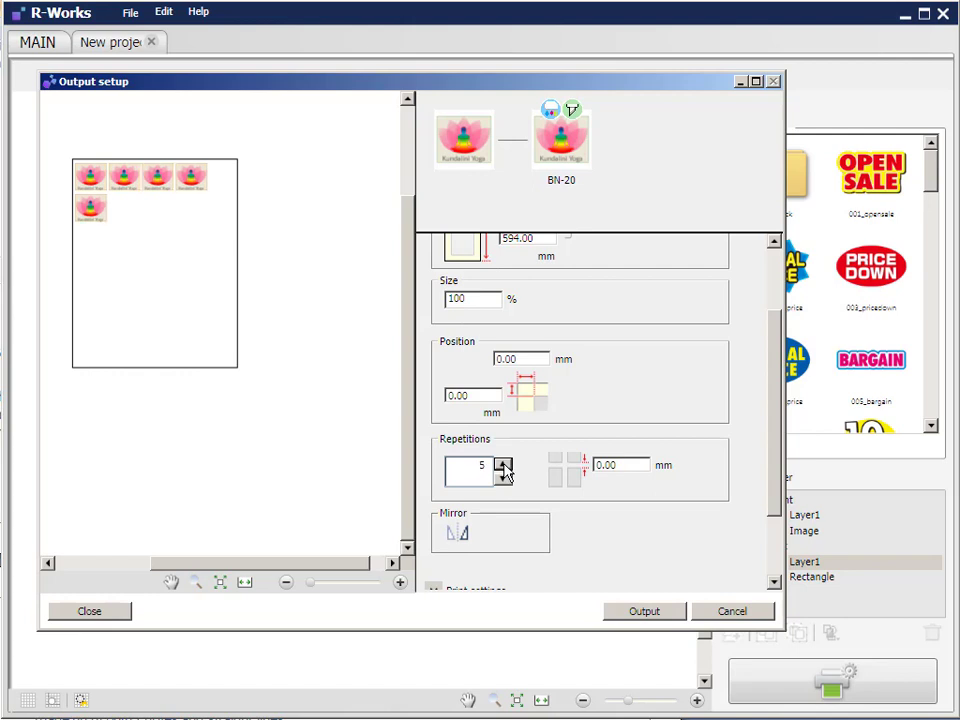
left_click(502, 466)
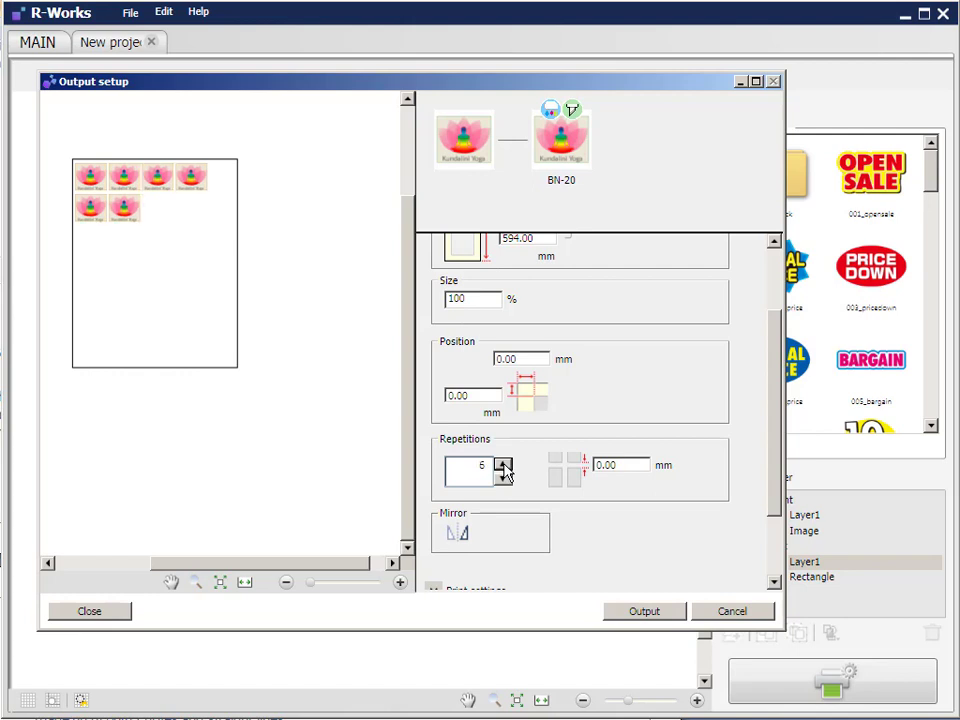
left_click(502, 466)
left_click(502, 466)
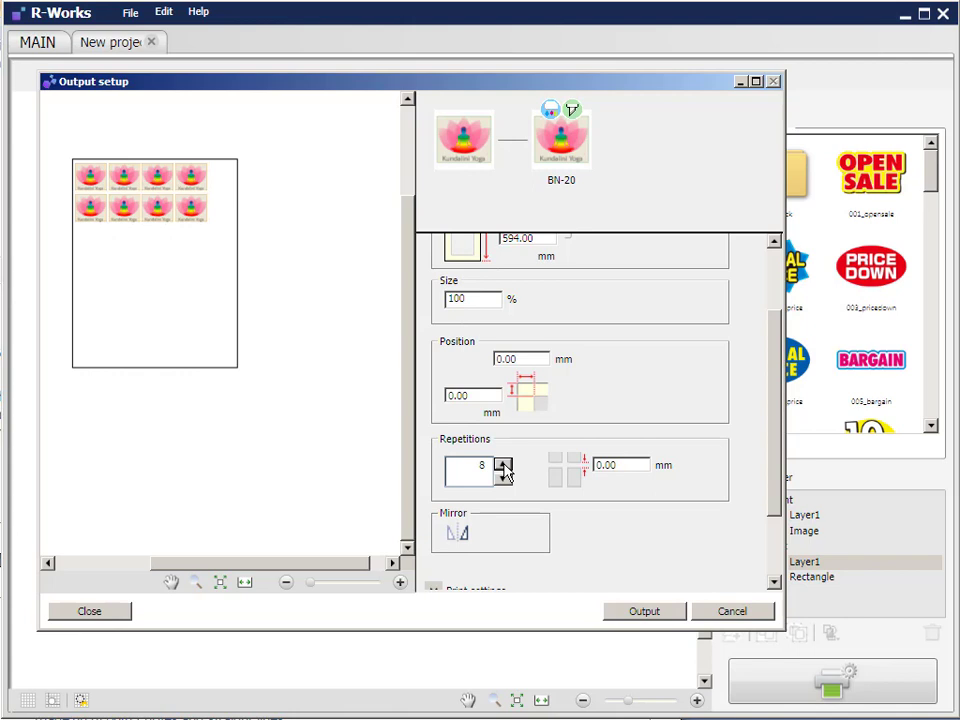
- Set the spacing between copies to 10 mm
double_click(634, 466)
type("10")
key("Tab")
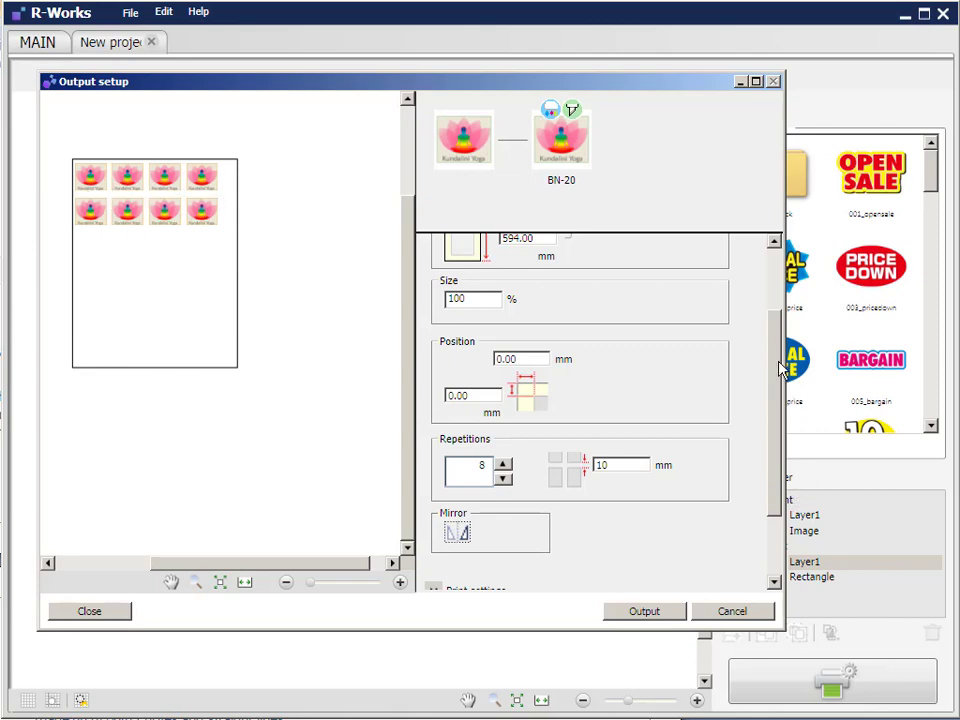
scroll(778, 375, "down", 1)
left_click_drag(778, 377, 776, 268)
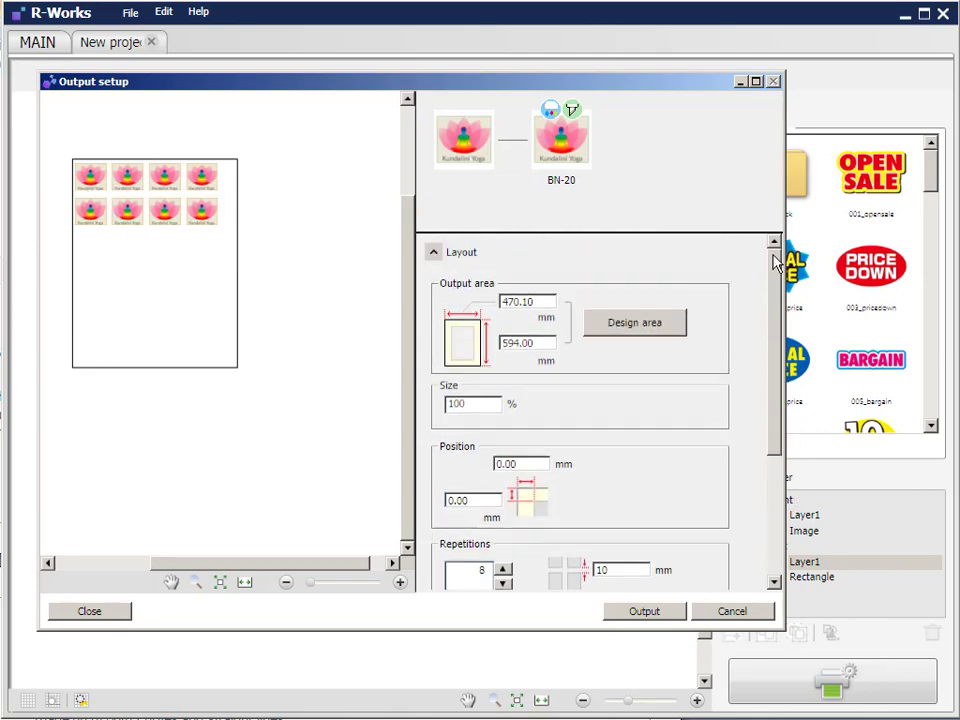
- In the Print settings, set Media Type to Generic Heat Transfer and keep Print Mode at CMYK
left_click(433, 253)
left_click(433, 289)
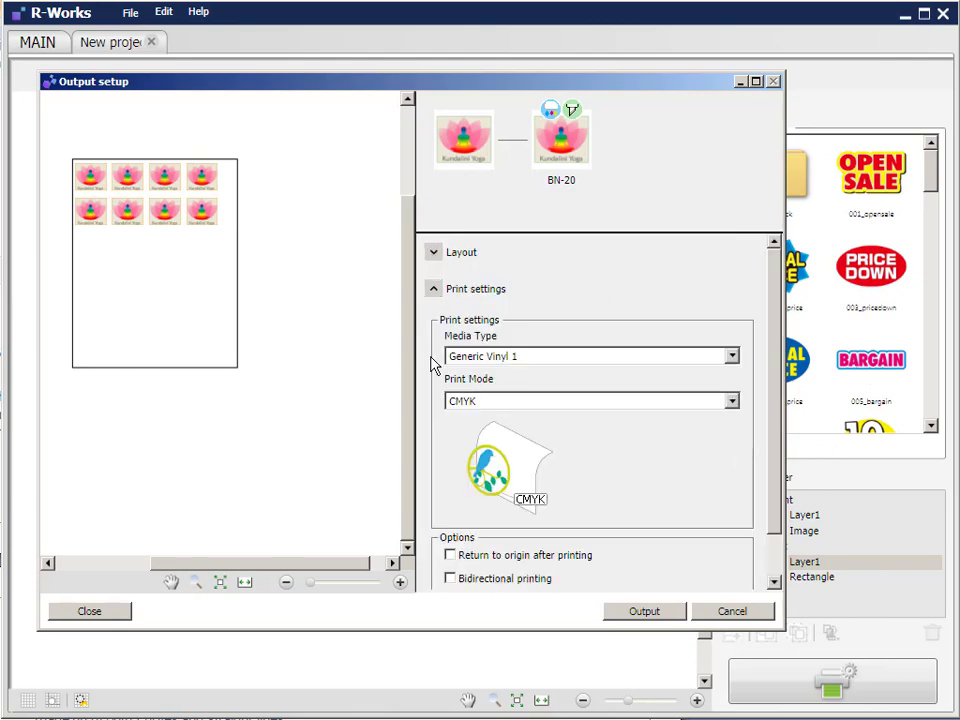
left_click(734, 358)
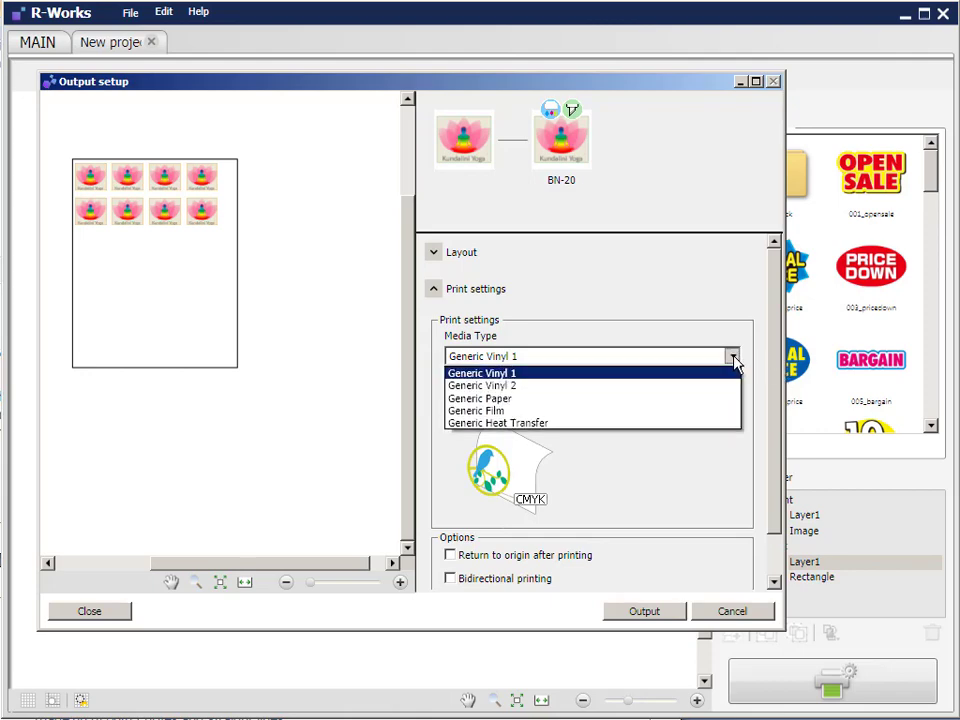
left_click(503, 424)
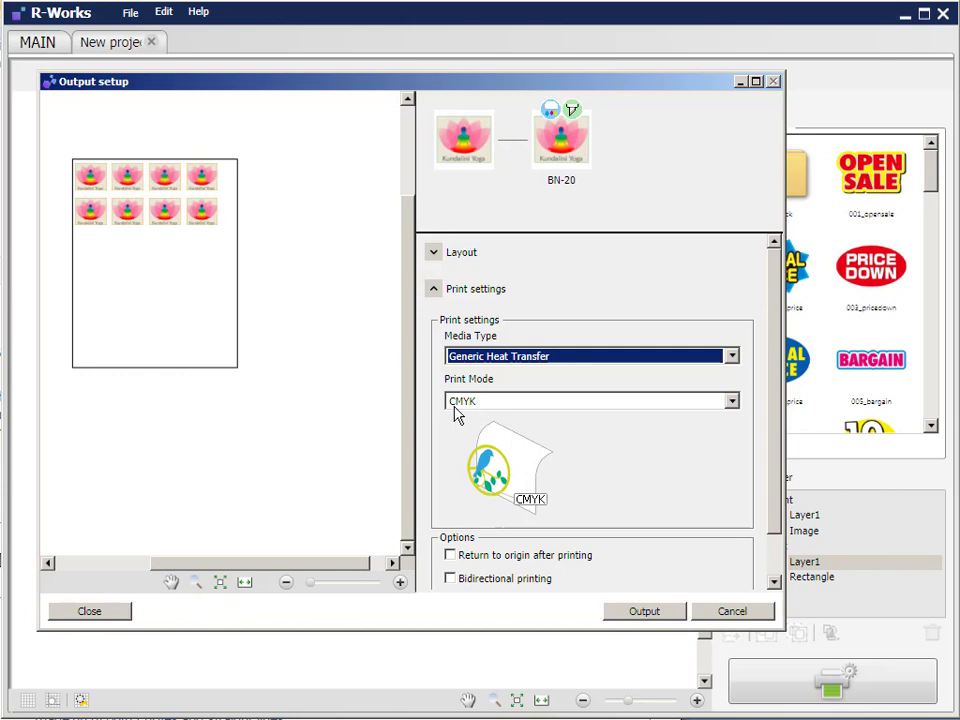
left_click(733, 403)
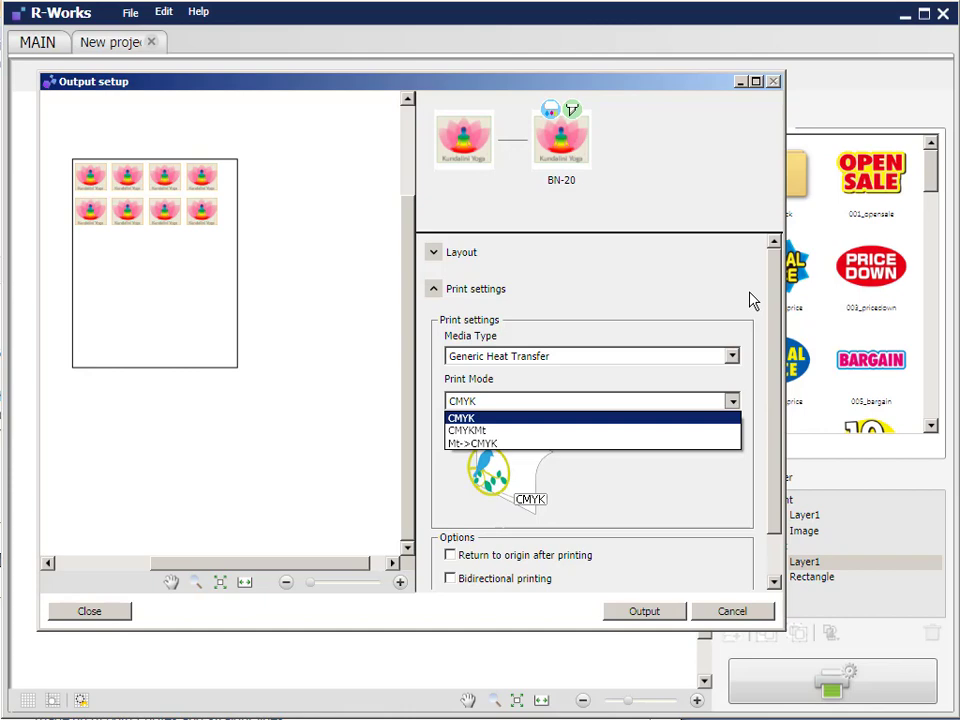
key("Return")
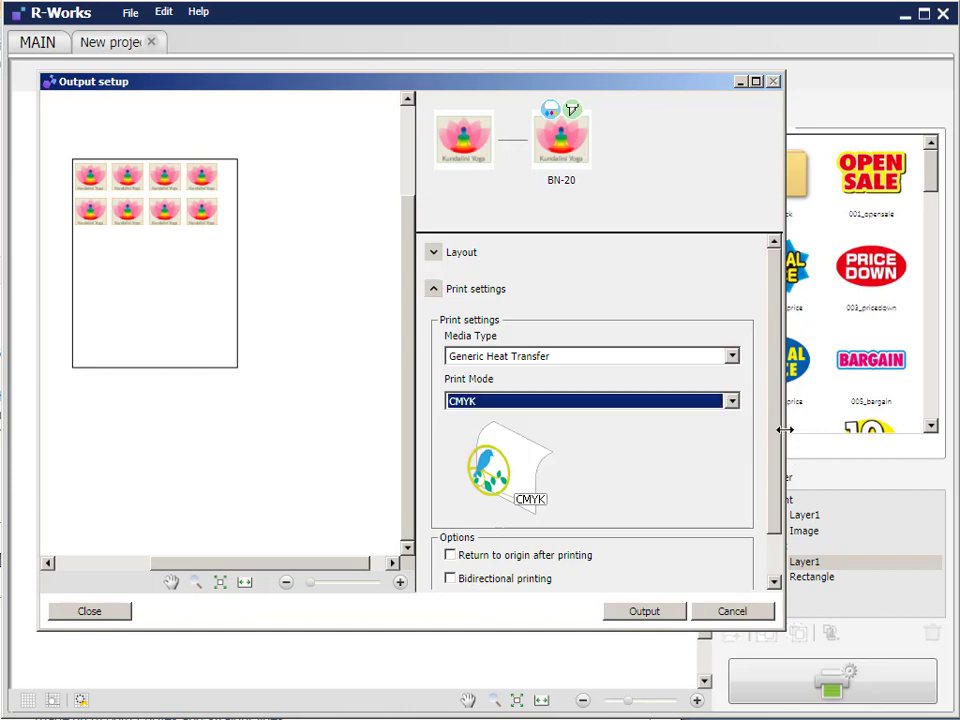
left_click_drag(778, 413, 776, 471)
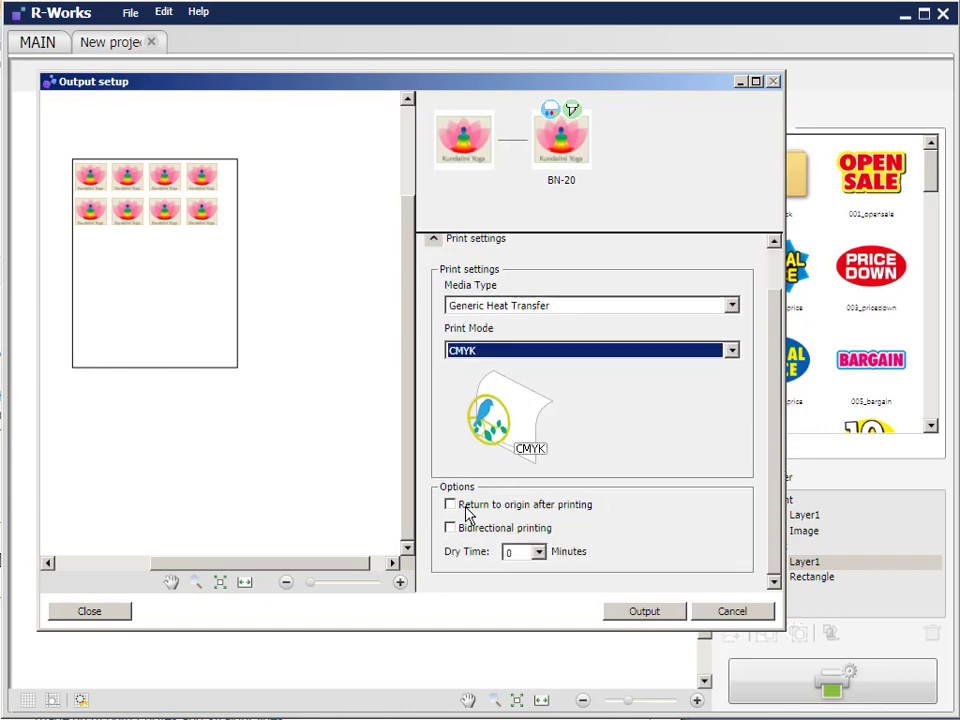